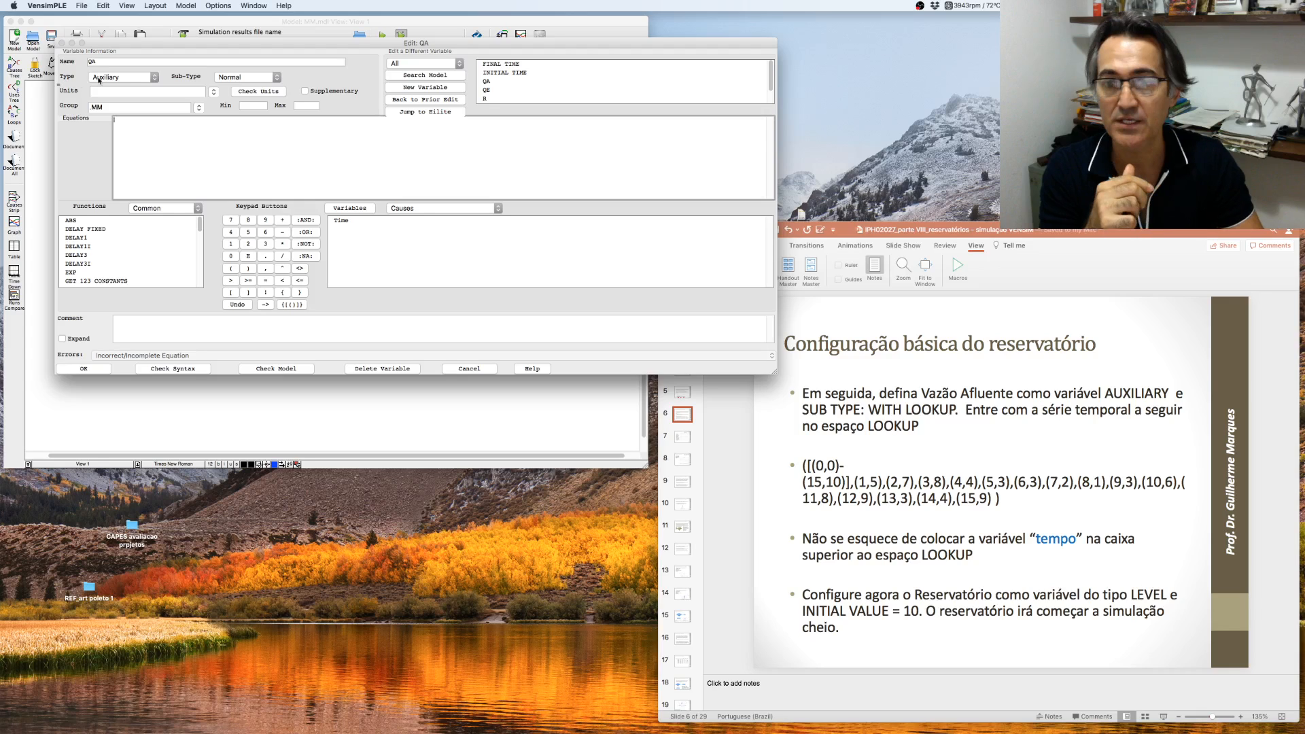
- Set the QA variable's sub-type to with Lookup, briefly opening and cancelling the lookup graph
left_click(277, 77)
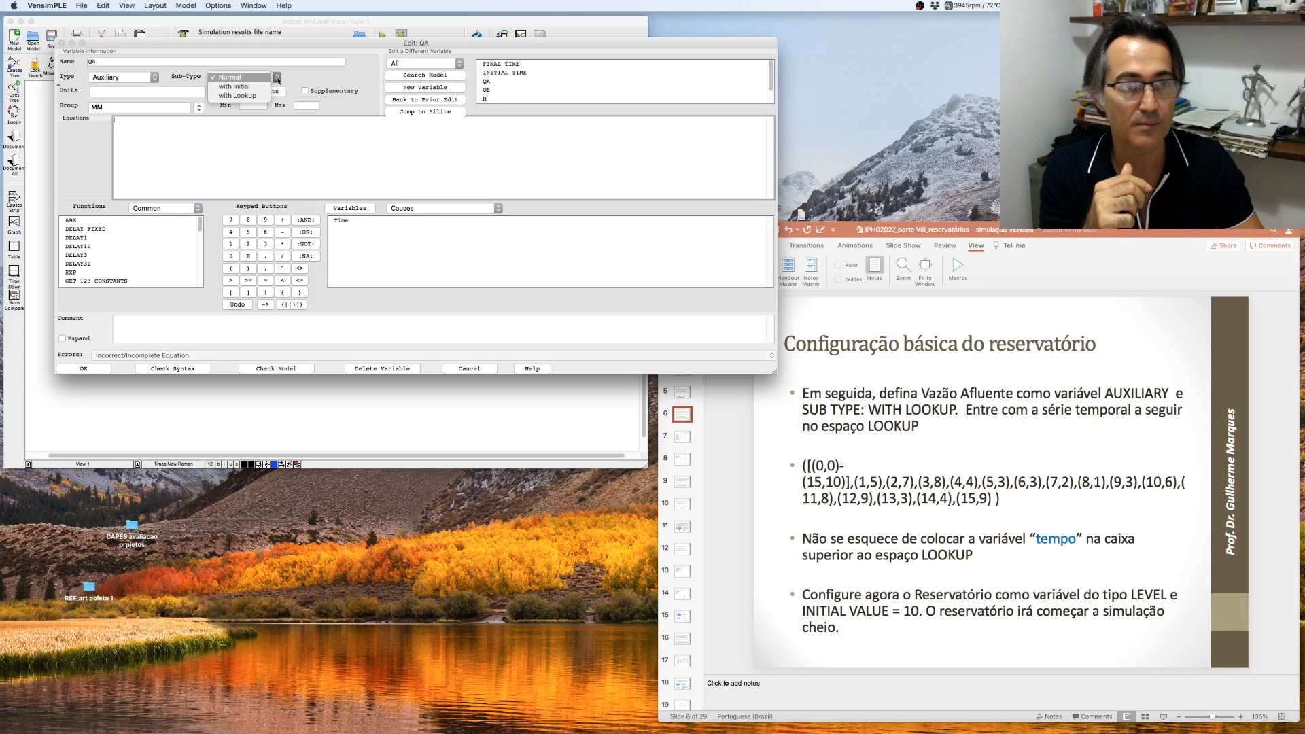
left_click(255, 95)
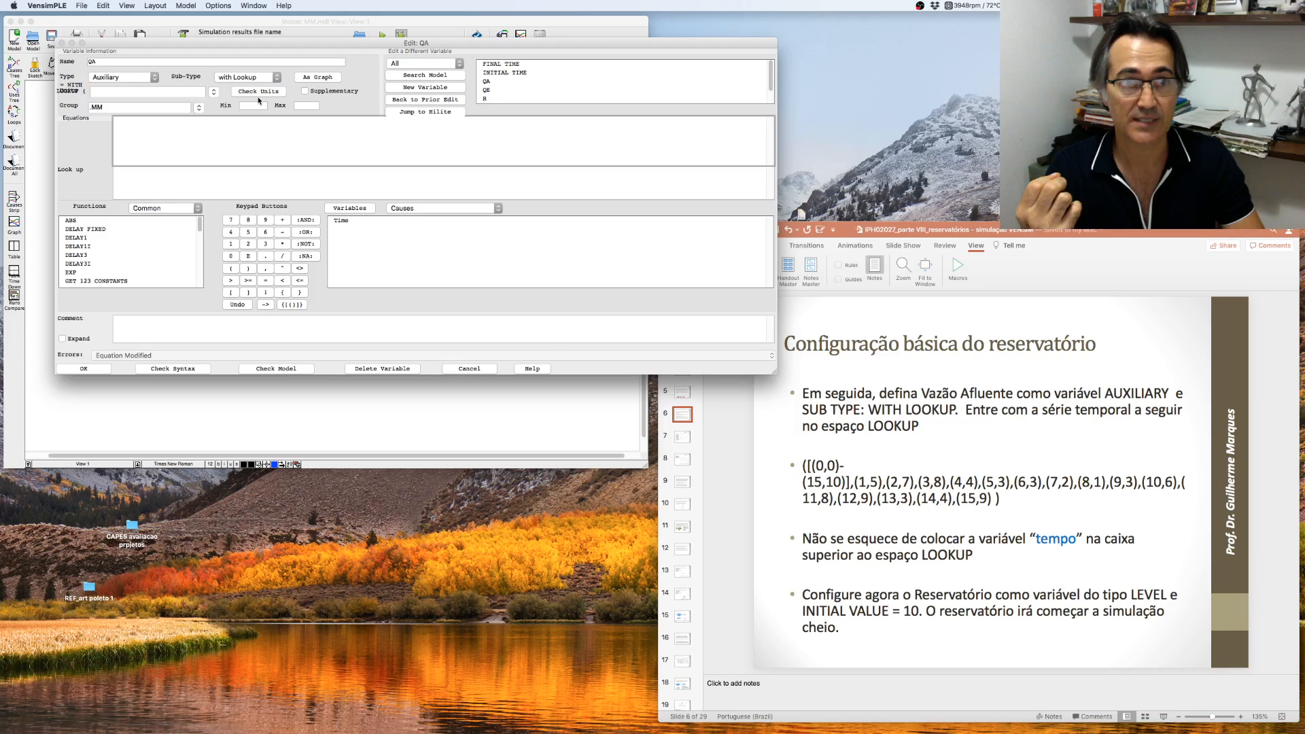
left_click(312, 79)
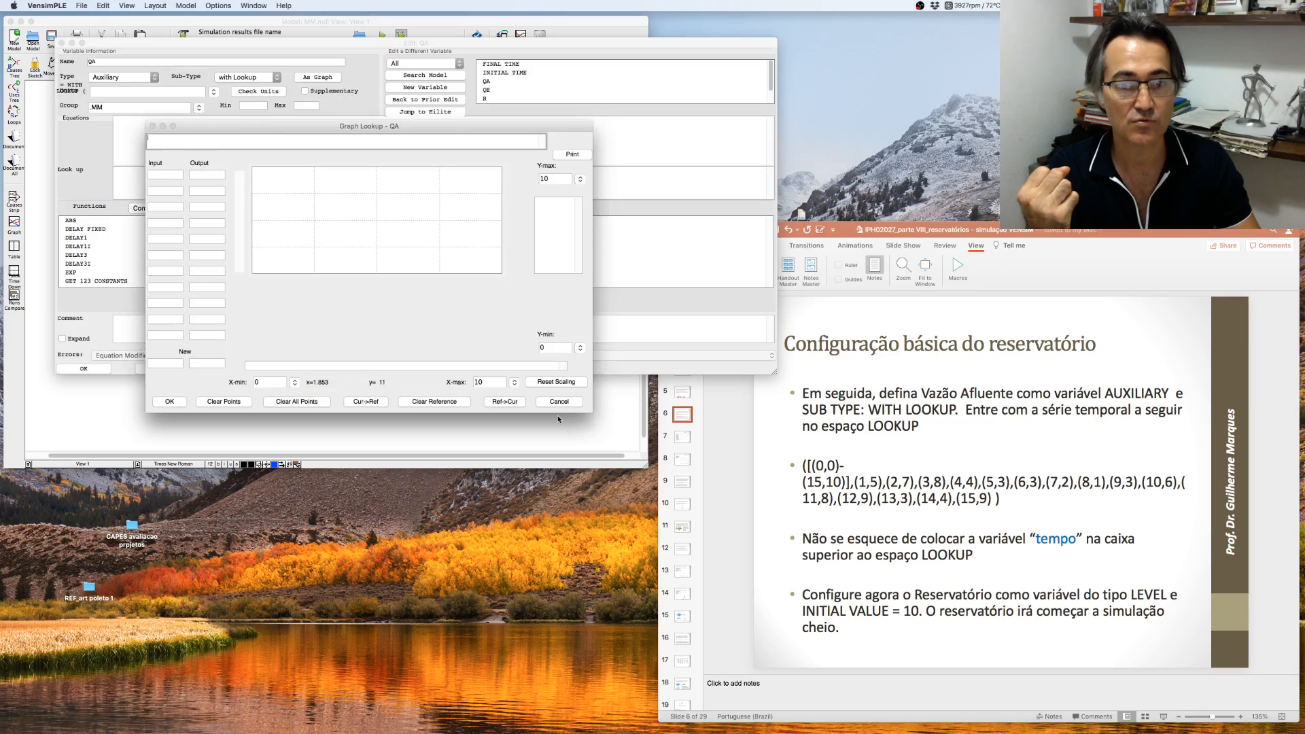
left_click(559, 401)
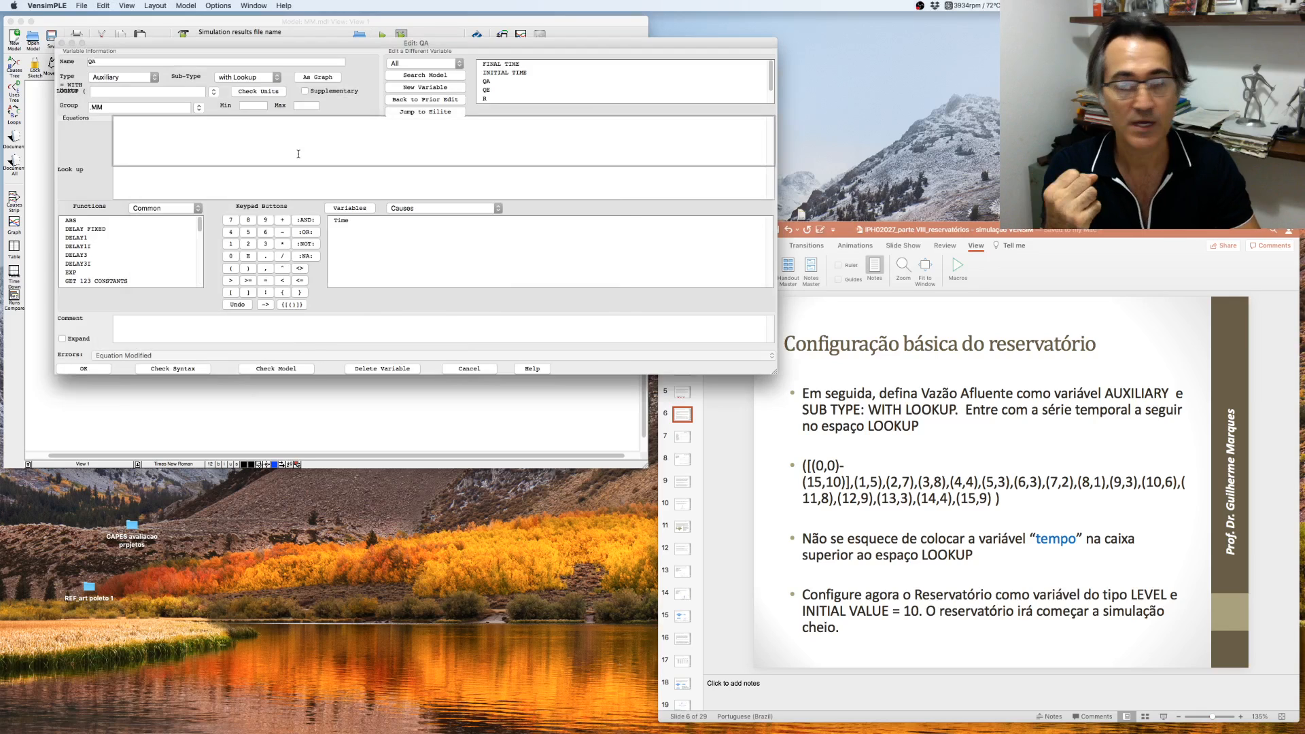
- Switch to PowerPoint and copy the lookup data series from the slide
left_click(809, 466)
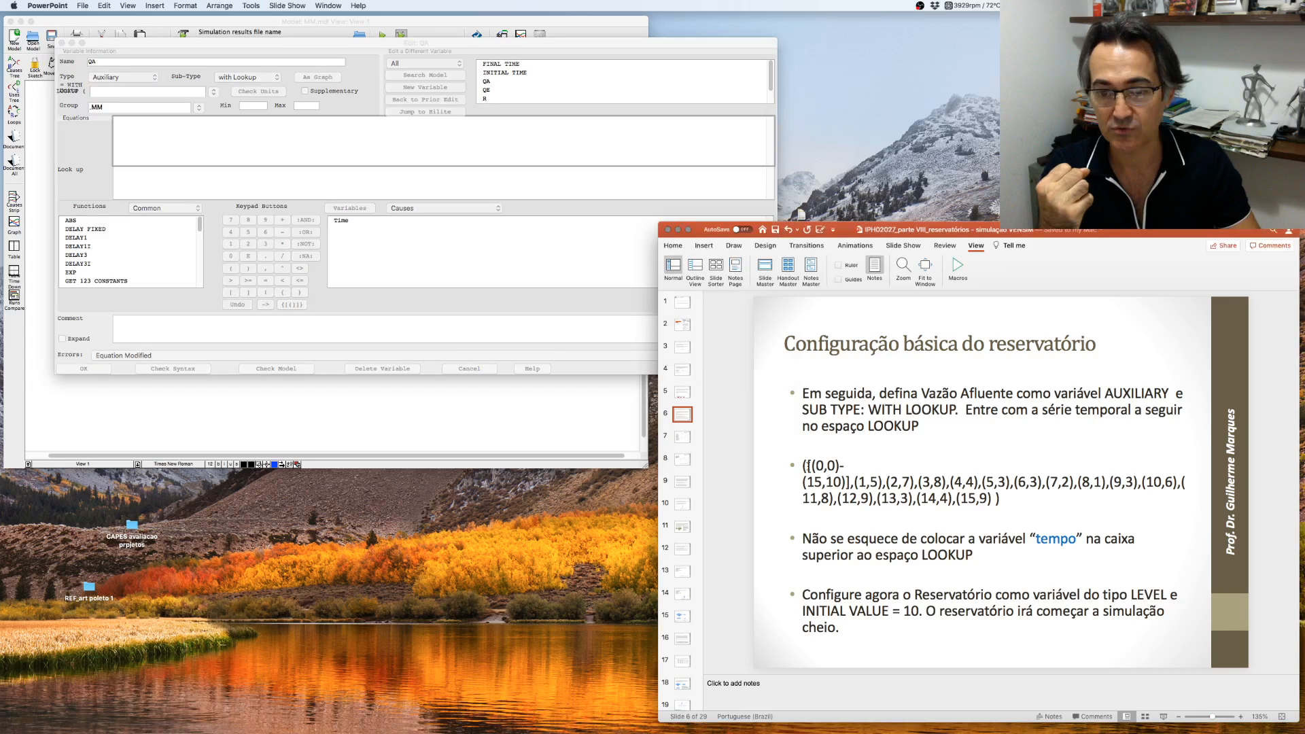
left_click_drag(803, 466, 988, 498)
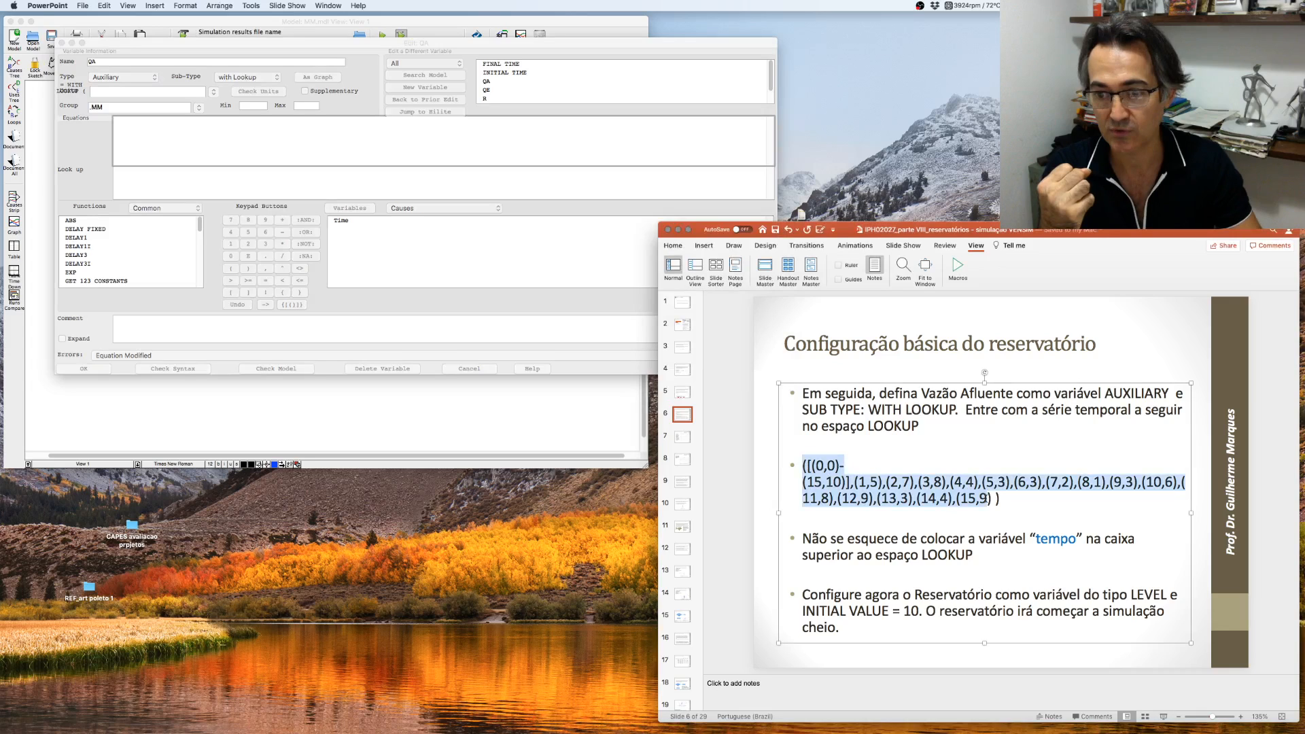
left_click_drag(989, 498, 1000, 499)
right_click(870, 490)
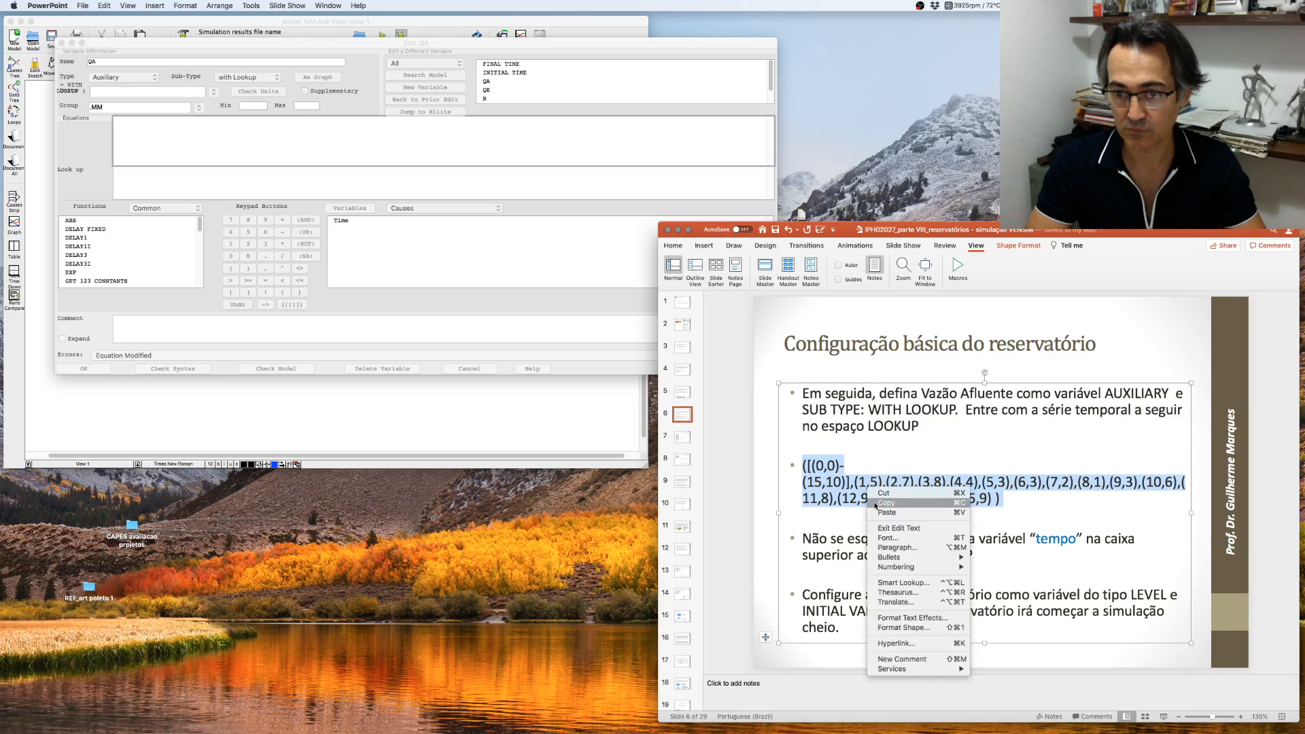
left_click(890, 507)
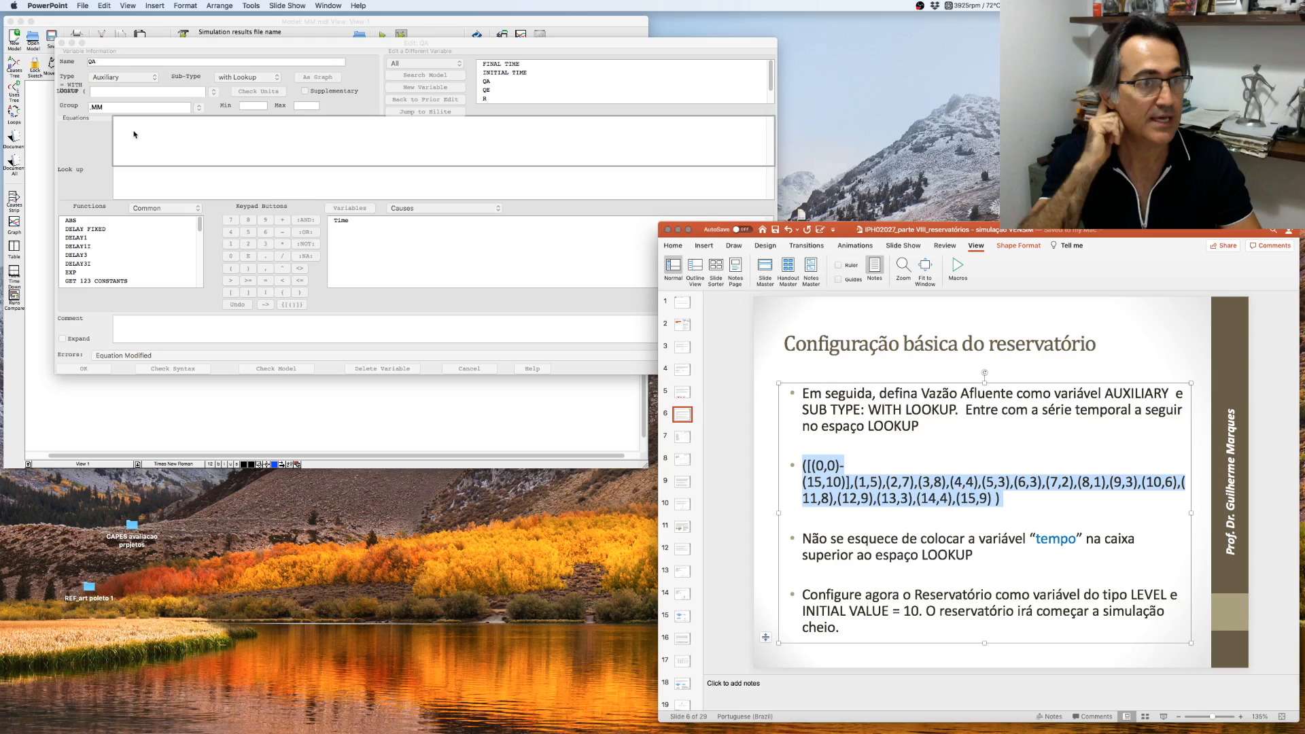
- Paste the lookup series into QA's Look up field and remove the stray trailing character
left_click(111, 176)
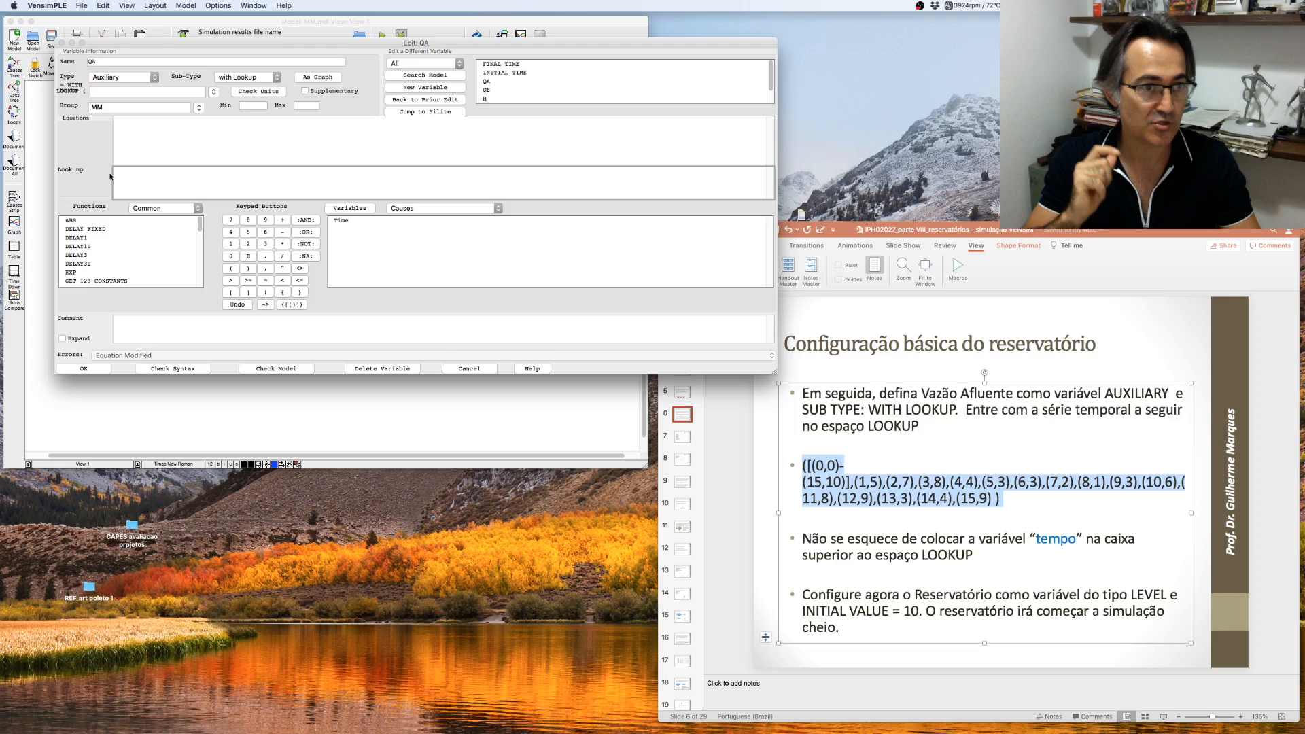
key("super+v")
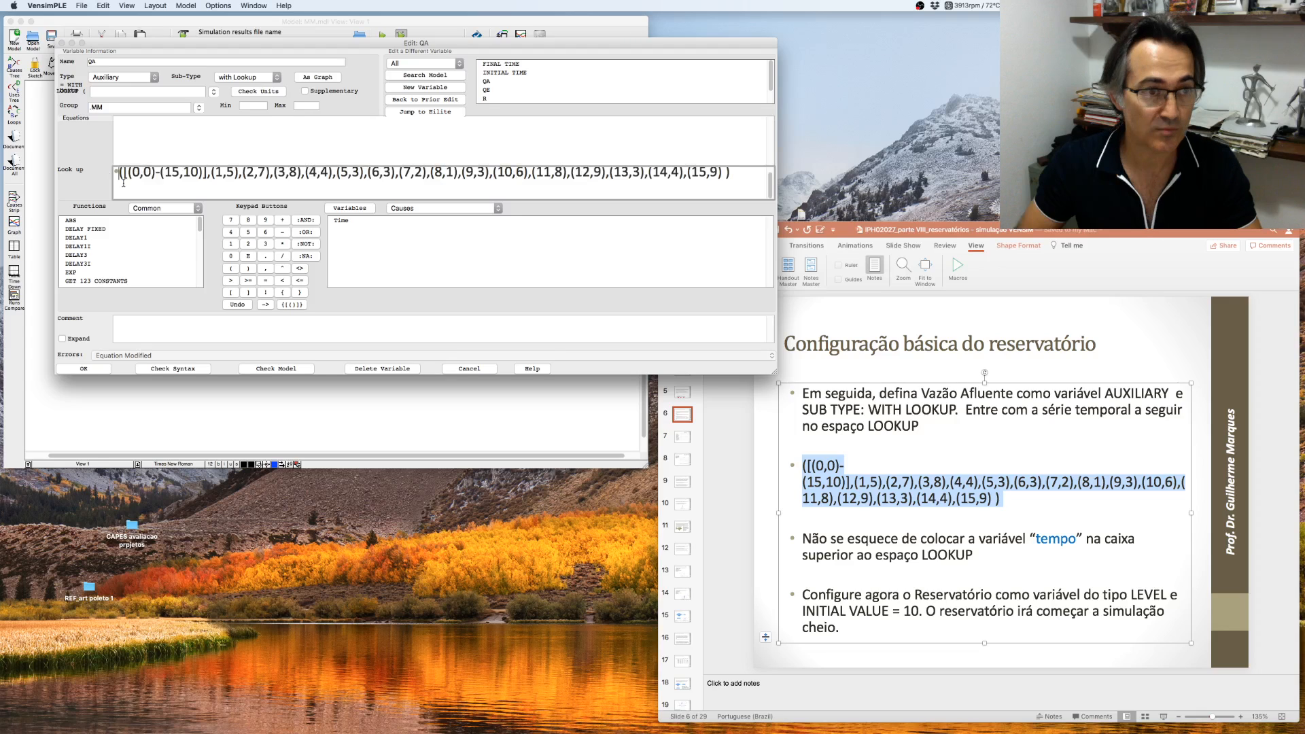
key("BackSpace")
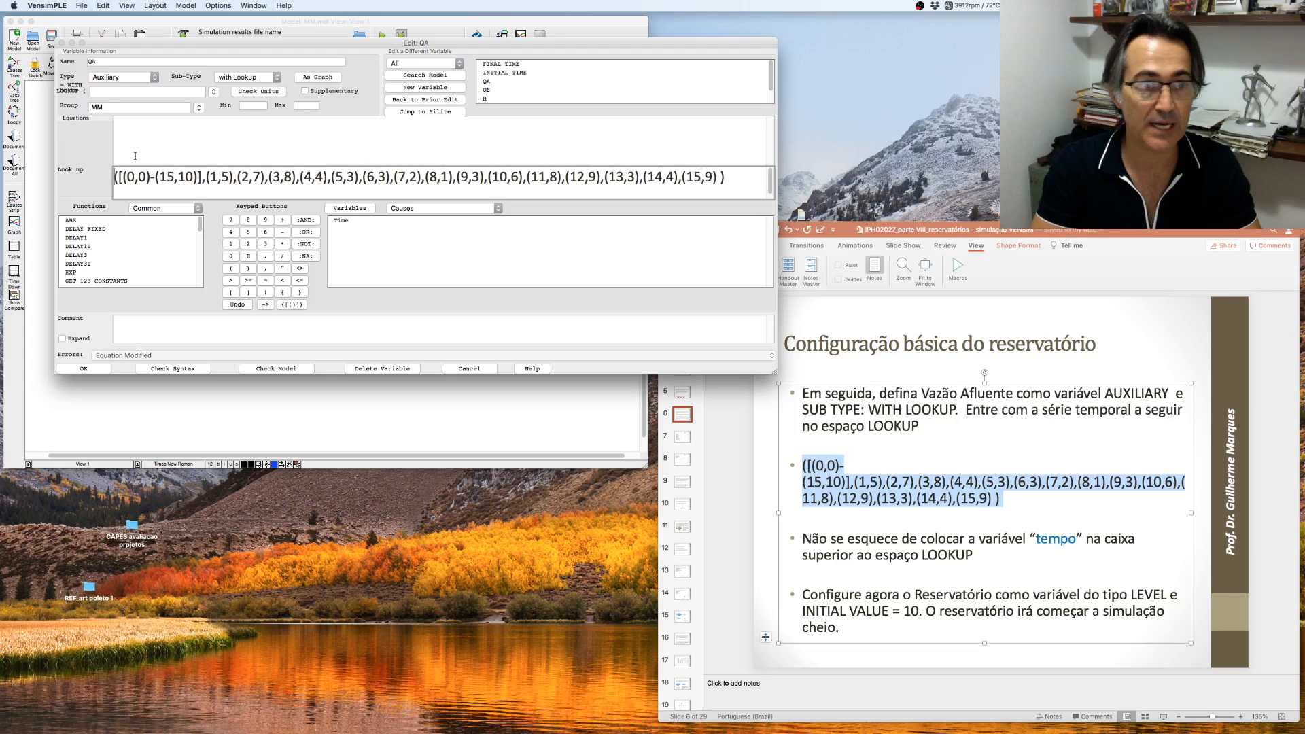
- Insert Time as QA's equation input, check the syntax, and close the editor via the graph view
left_click_drag(93, 188, 472, 242)
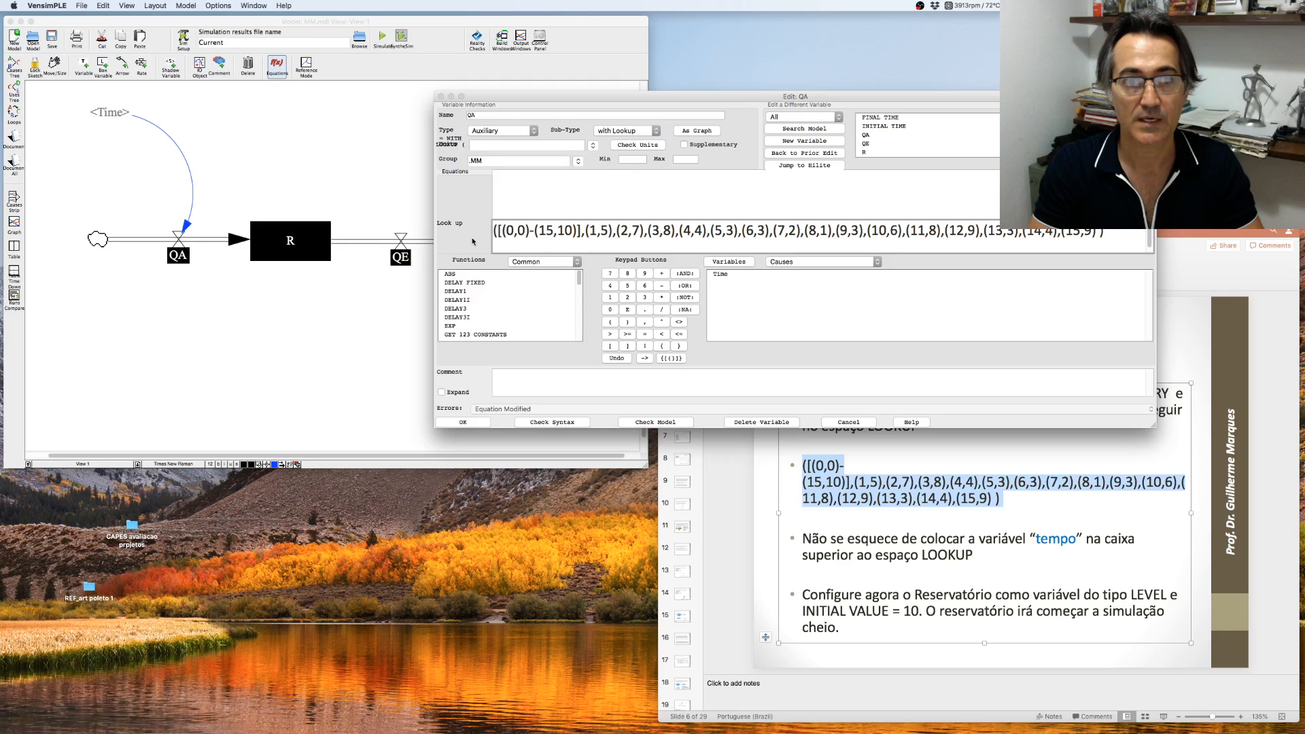
double_click(722, 276)
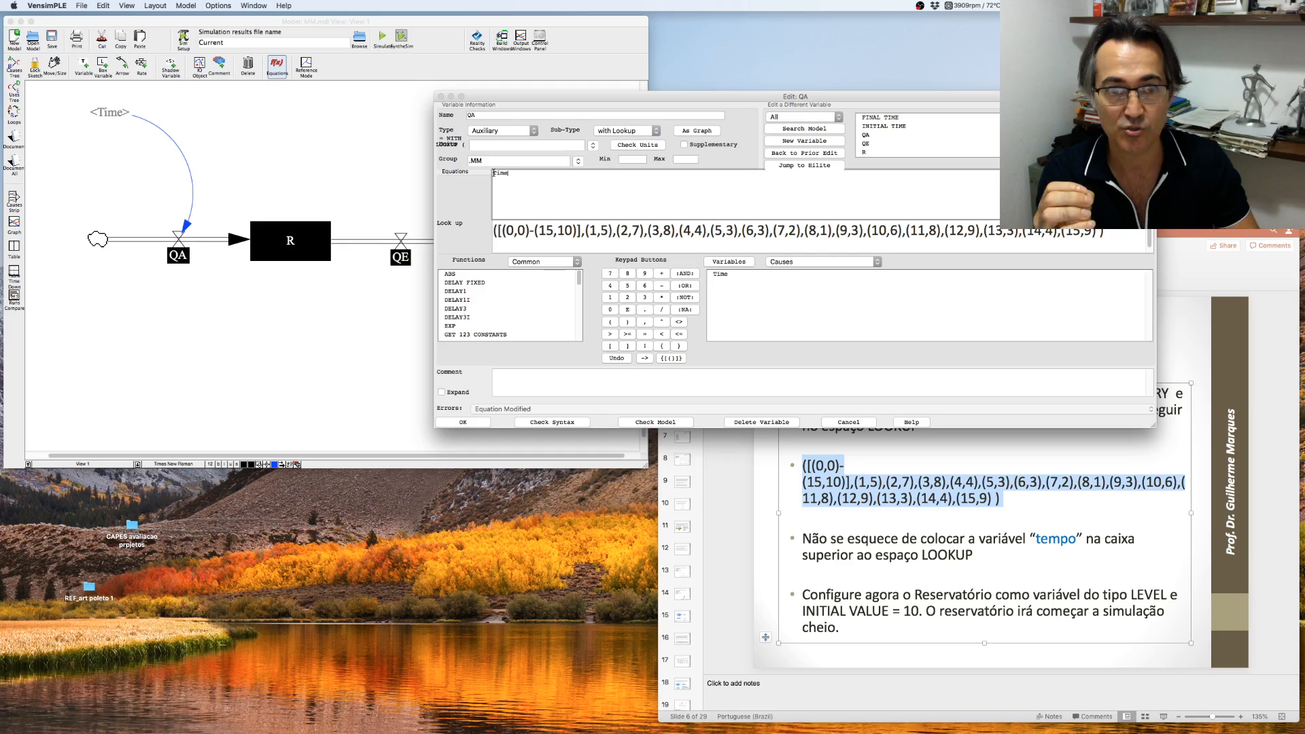
left_click(551, 423)
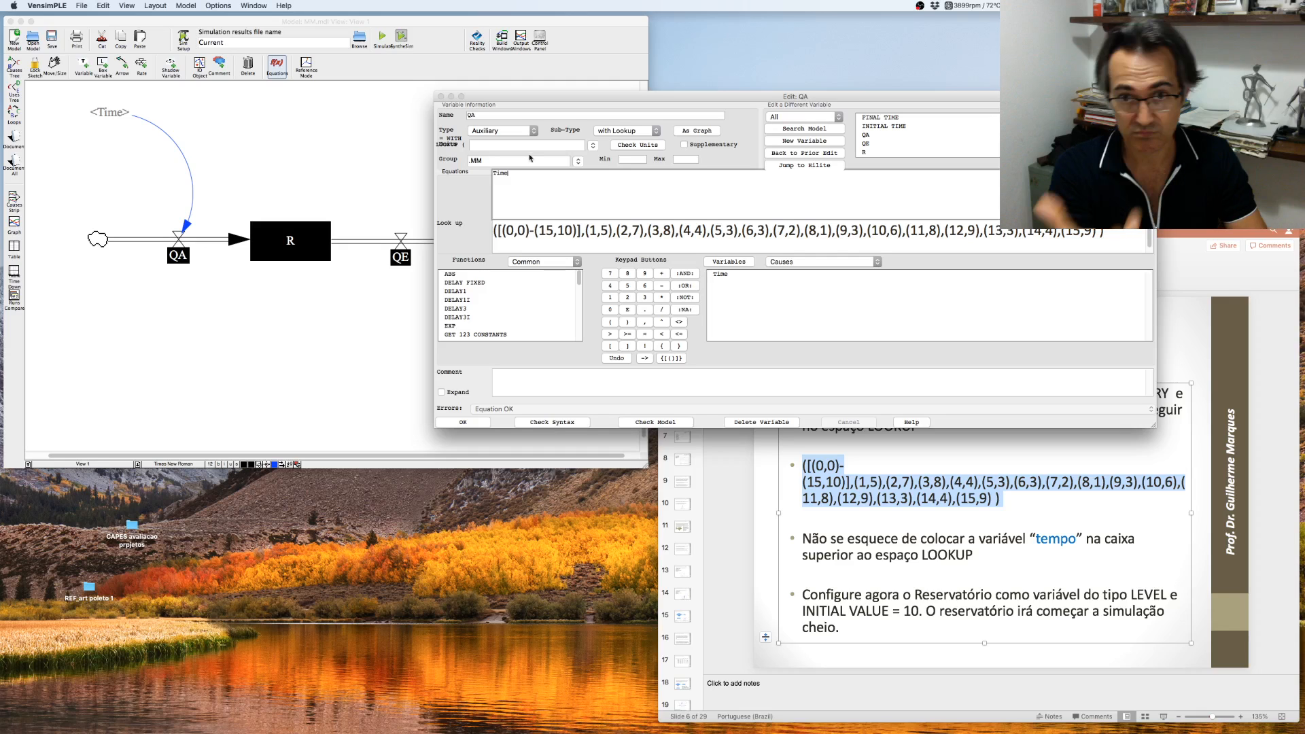
left_click(688, 131)
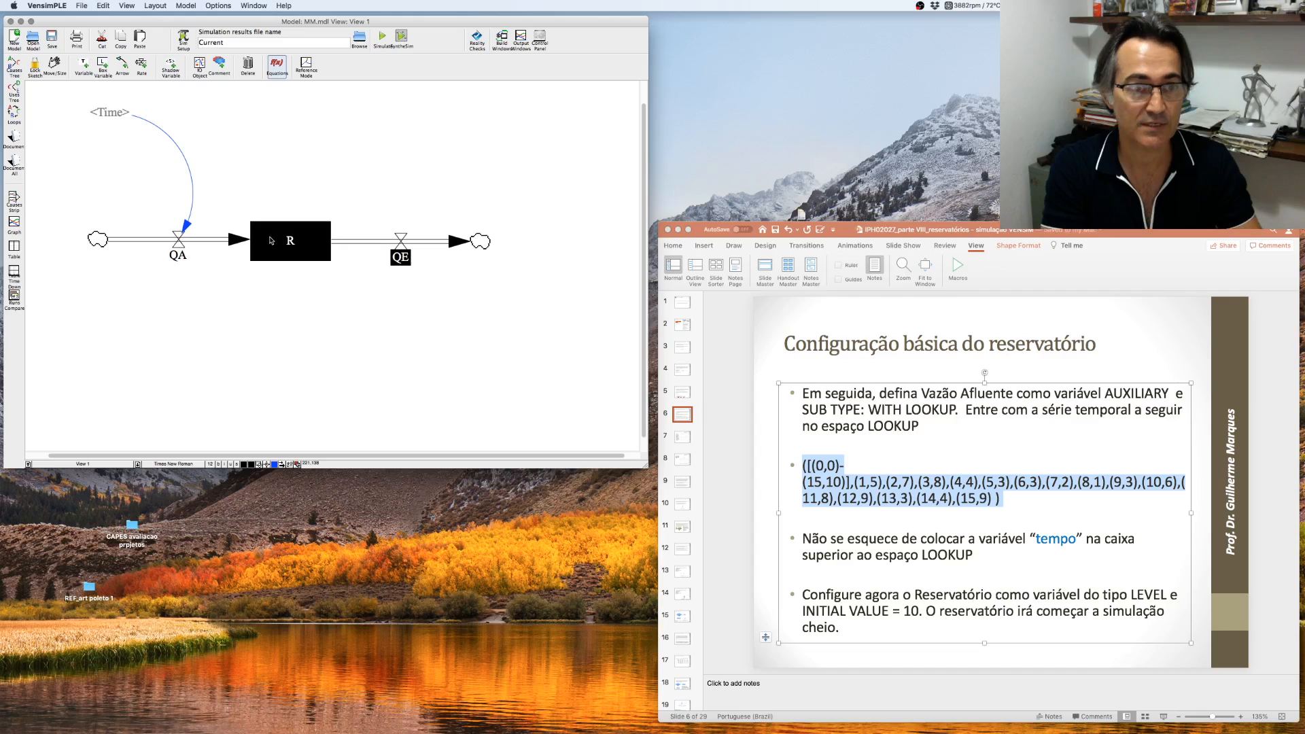
- Set the reservoir level R's initial value to 10 and confirm
left_click(270, 240)
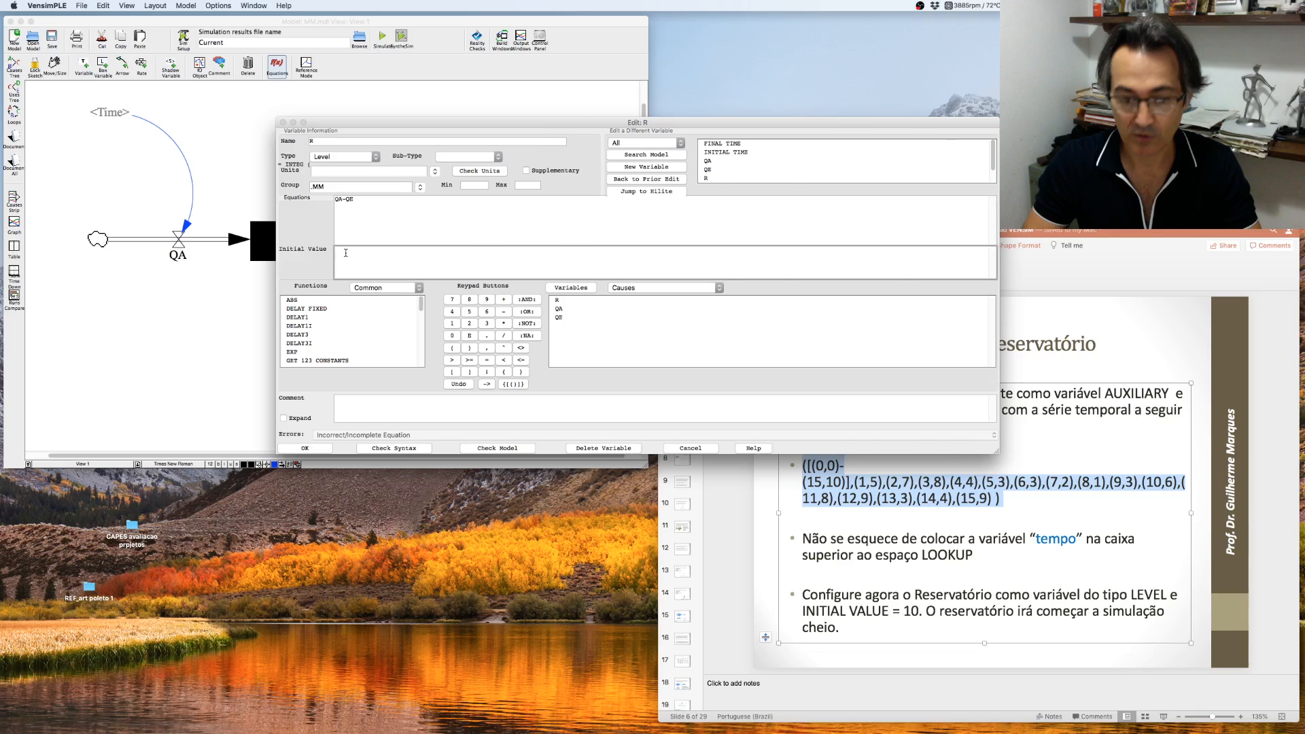
type("10")
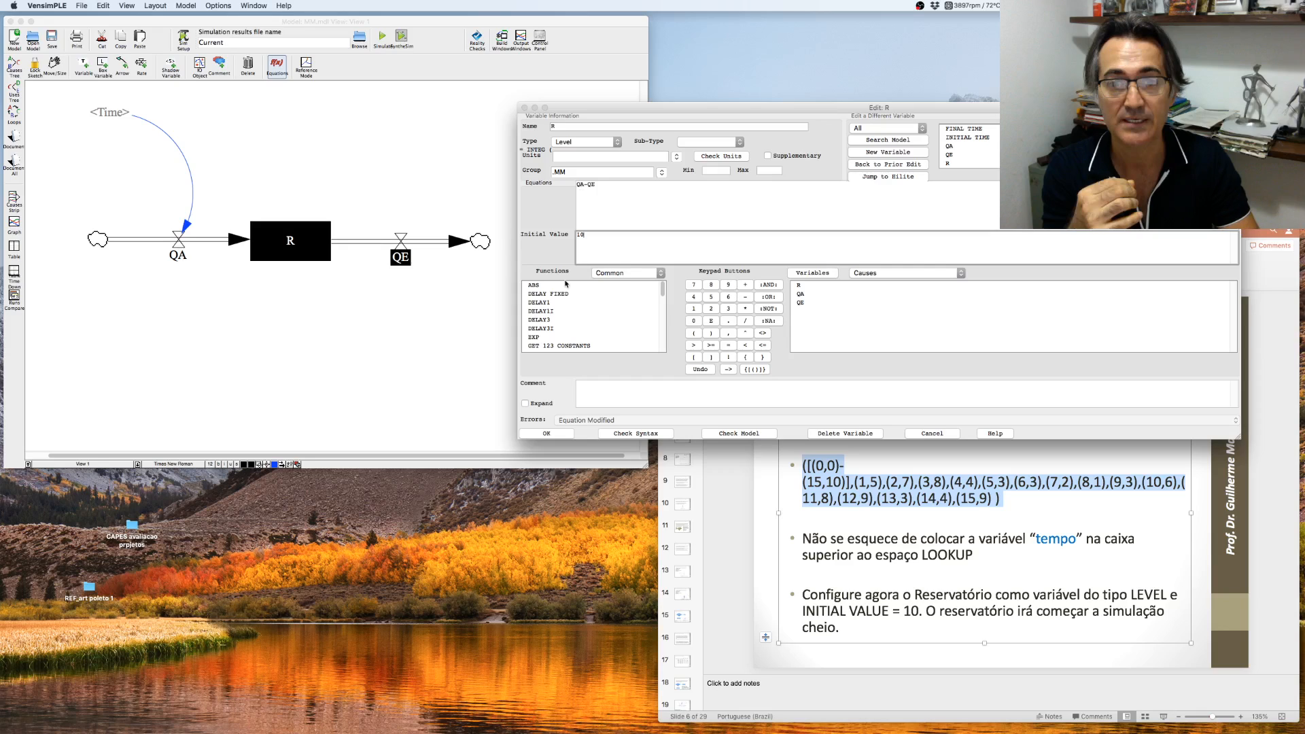
left_click(558, 435)
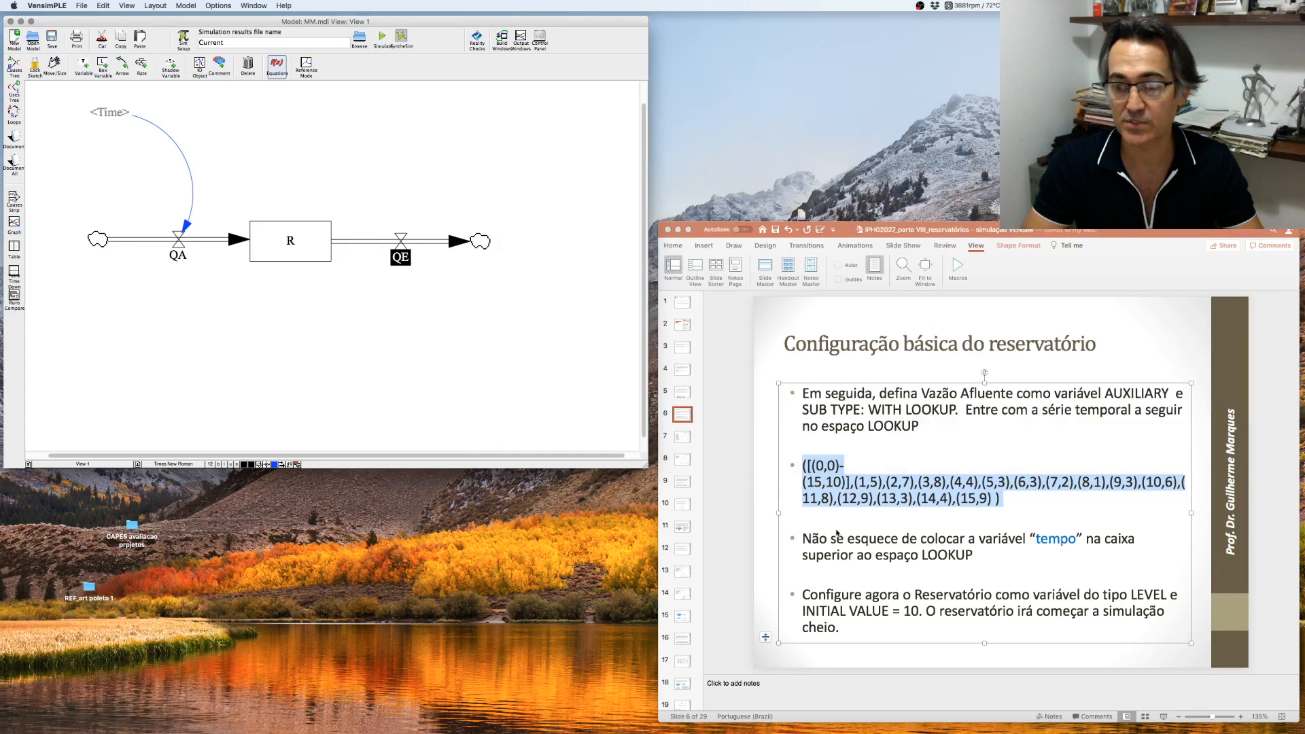
- Advance to the next instruction slide and inspect QE's equation editor without changes
left_click(1025, 500)
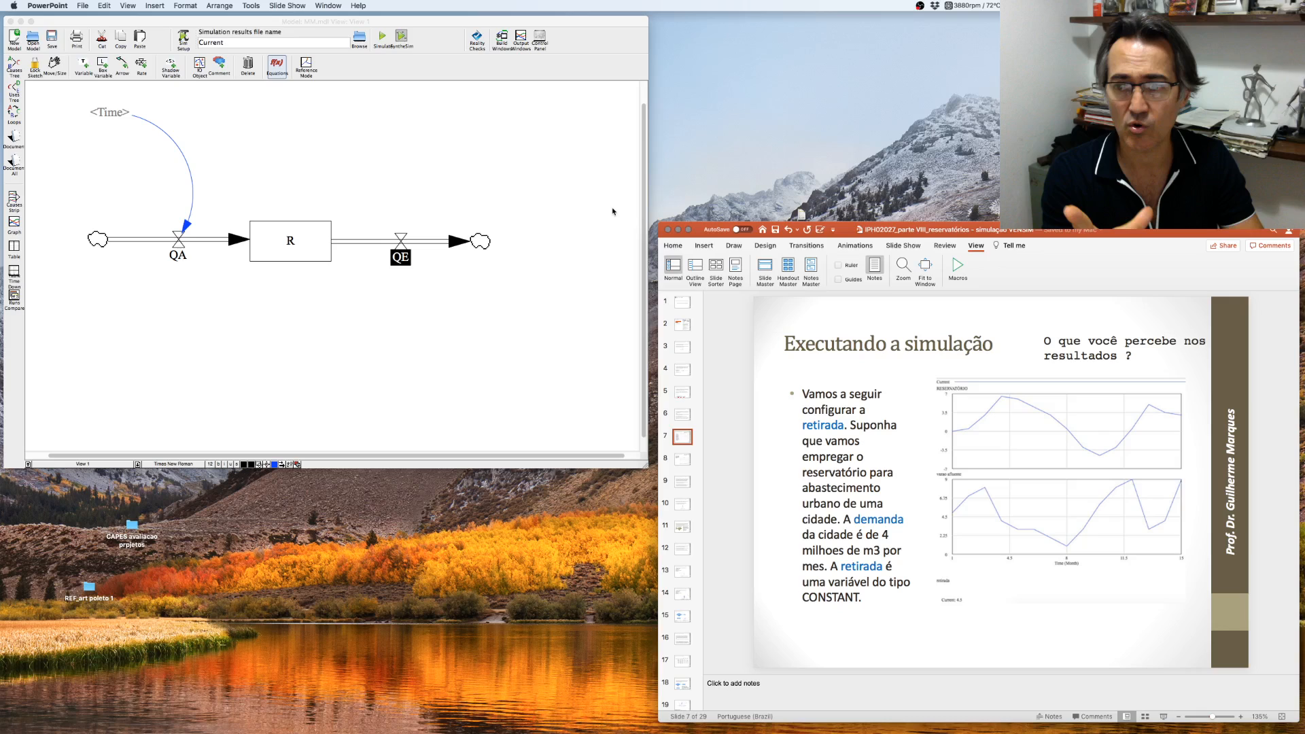
left_click(272, 69)
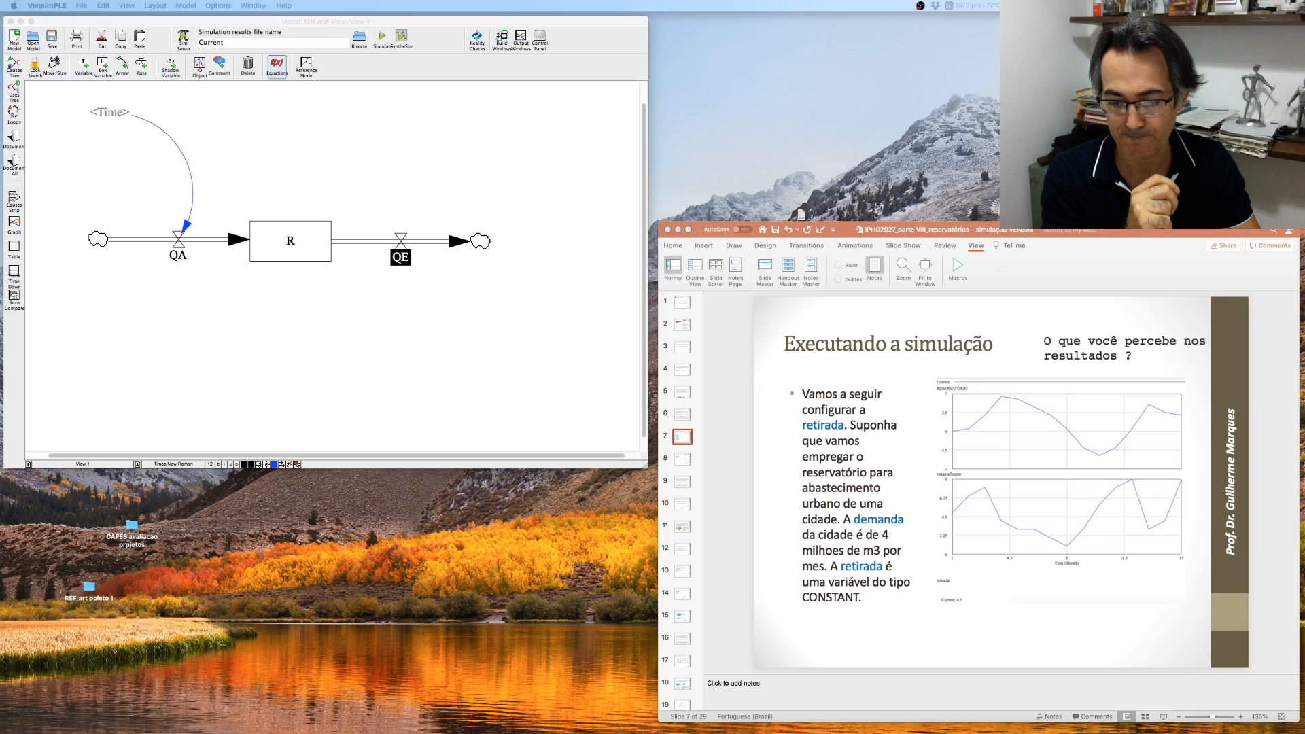
left_click(401, 257)
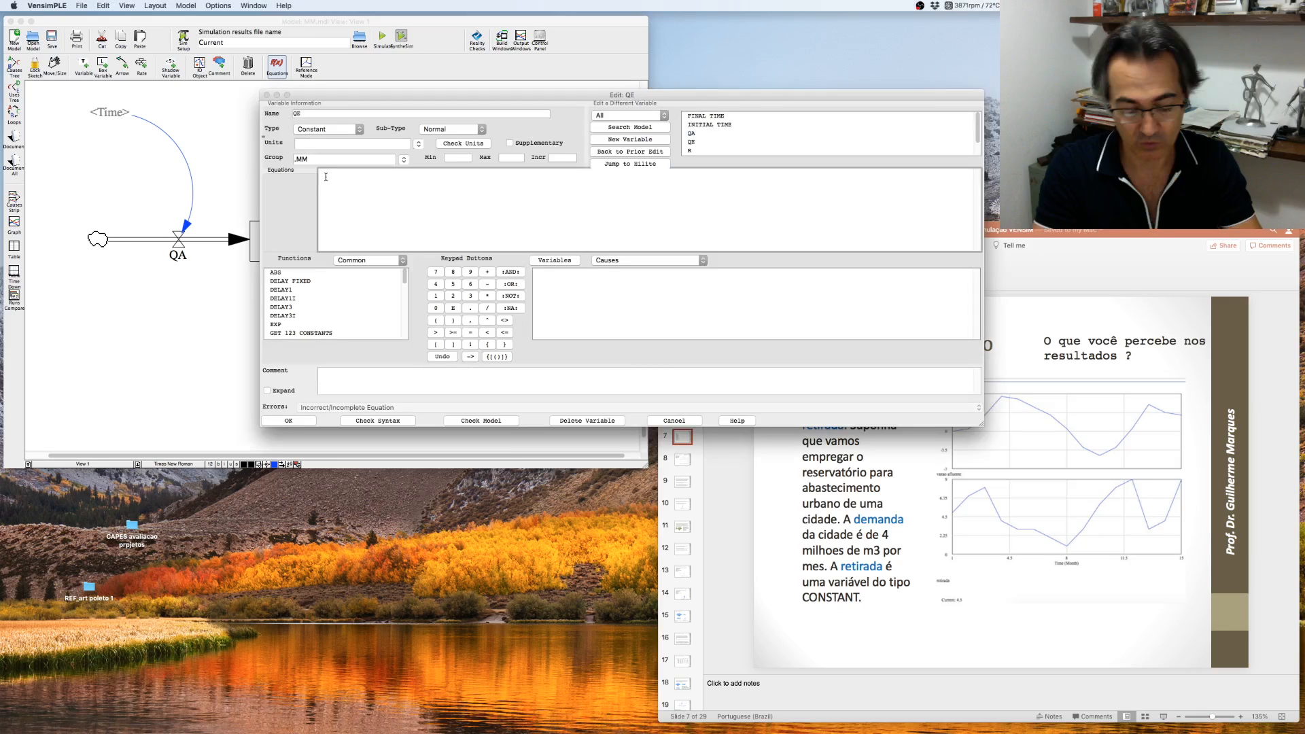
key("Escape")
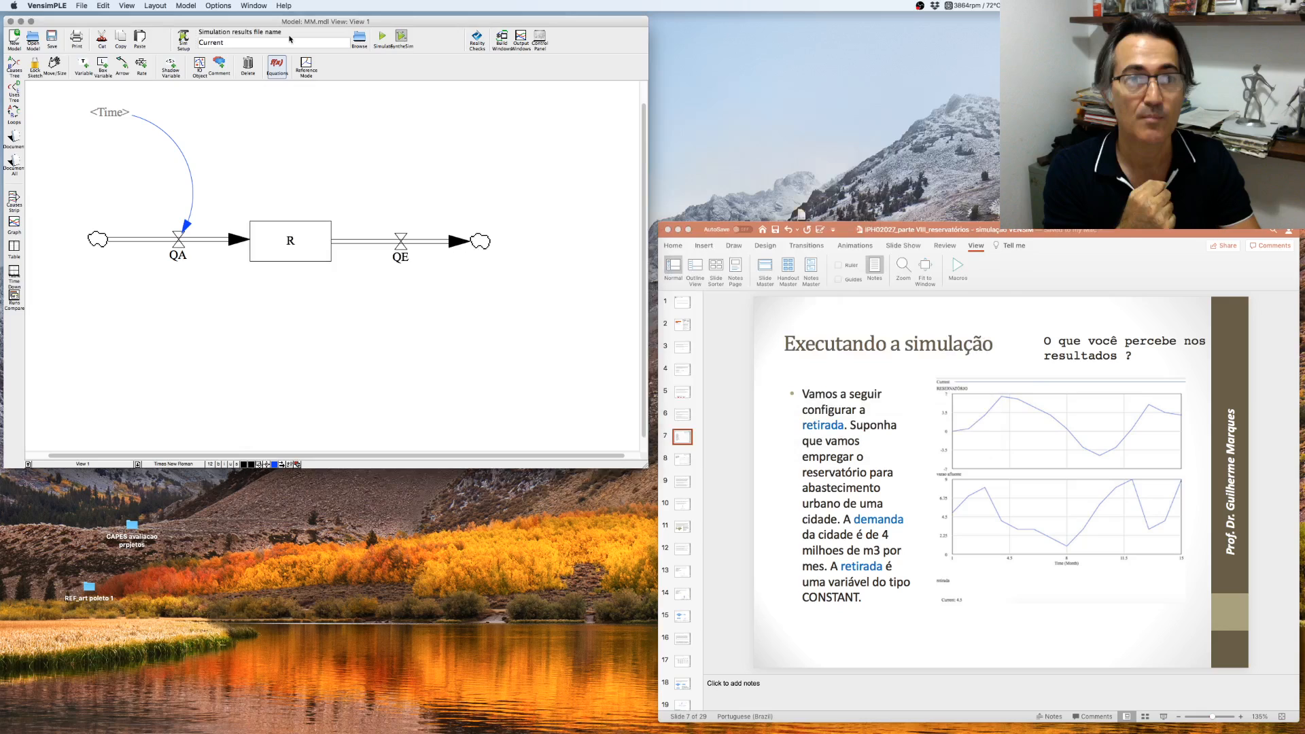
- Run the simulation, saving the results as a new dataset named Dem2
left_click(382, 39)
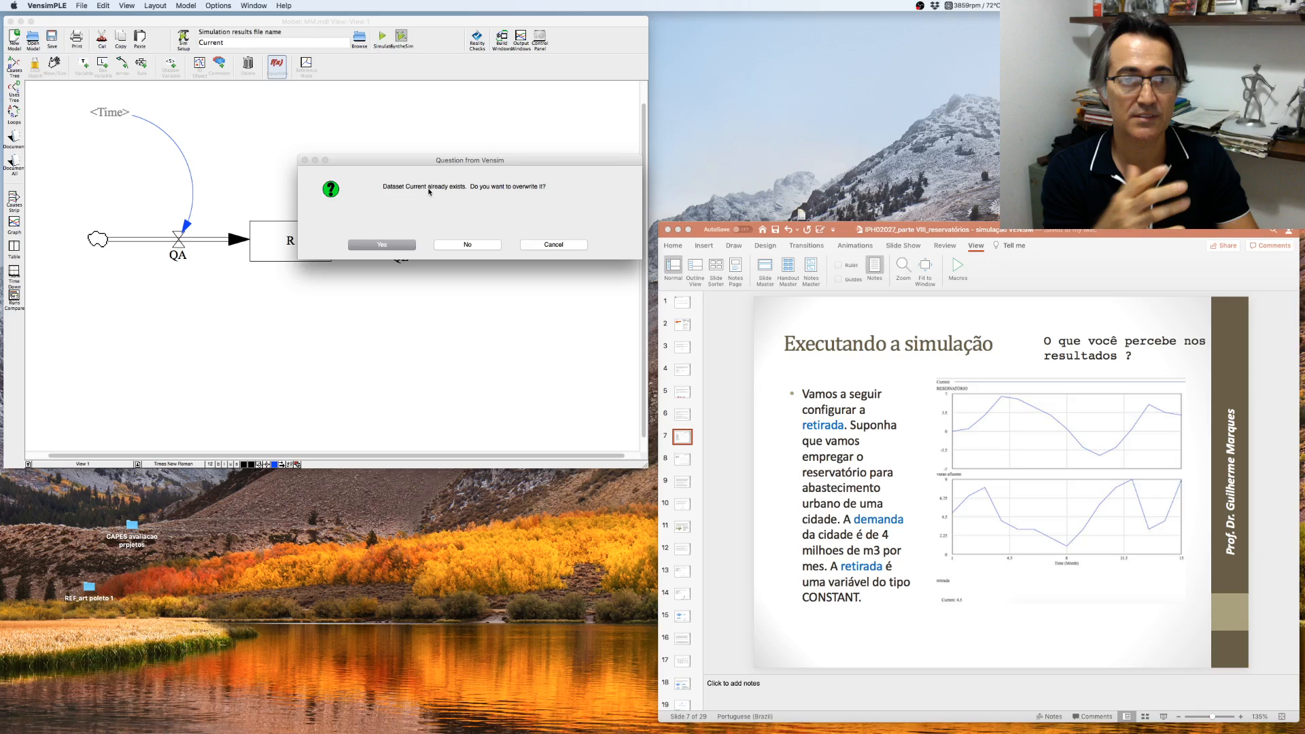
key("Return")
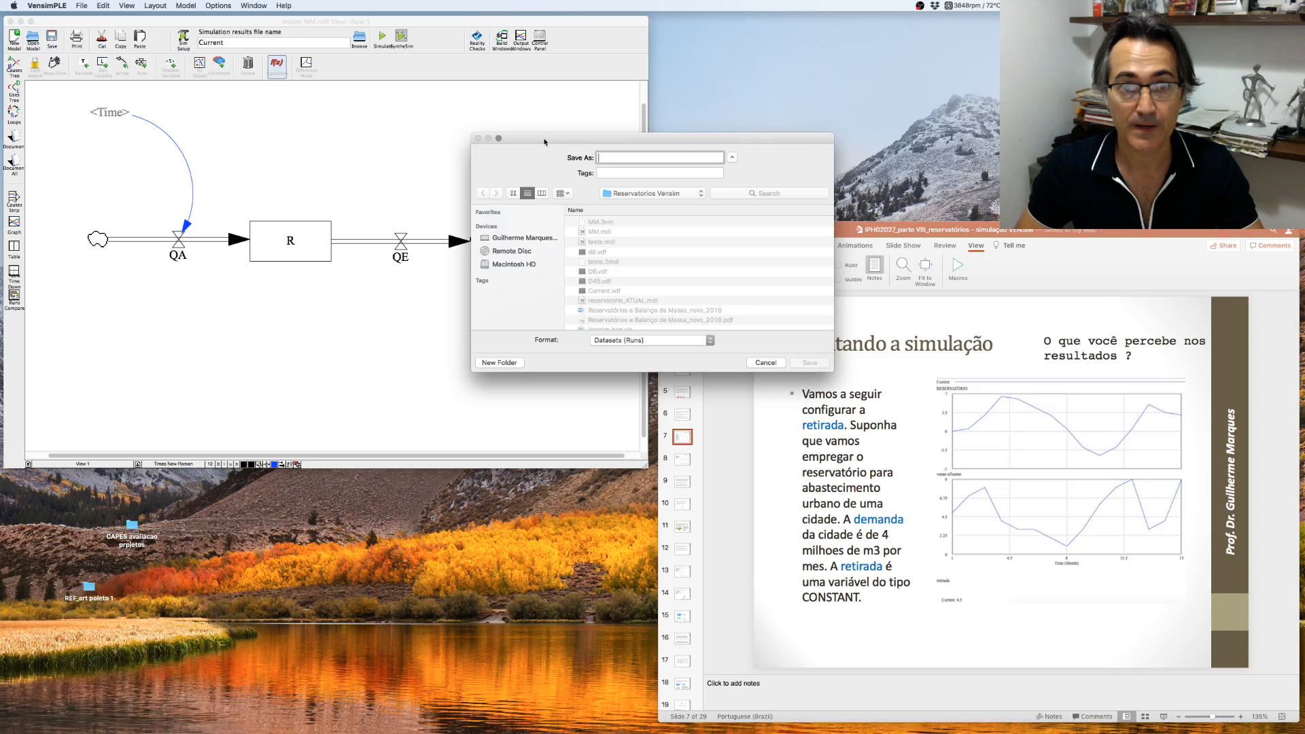
left_click_drag(544, 142, 436, 116)
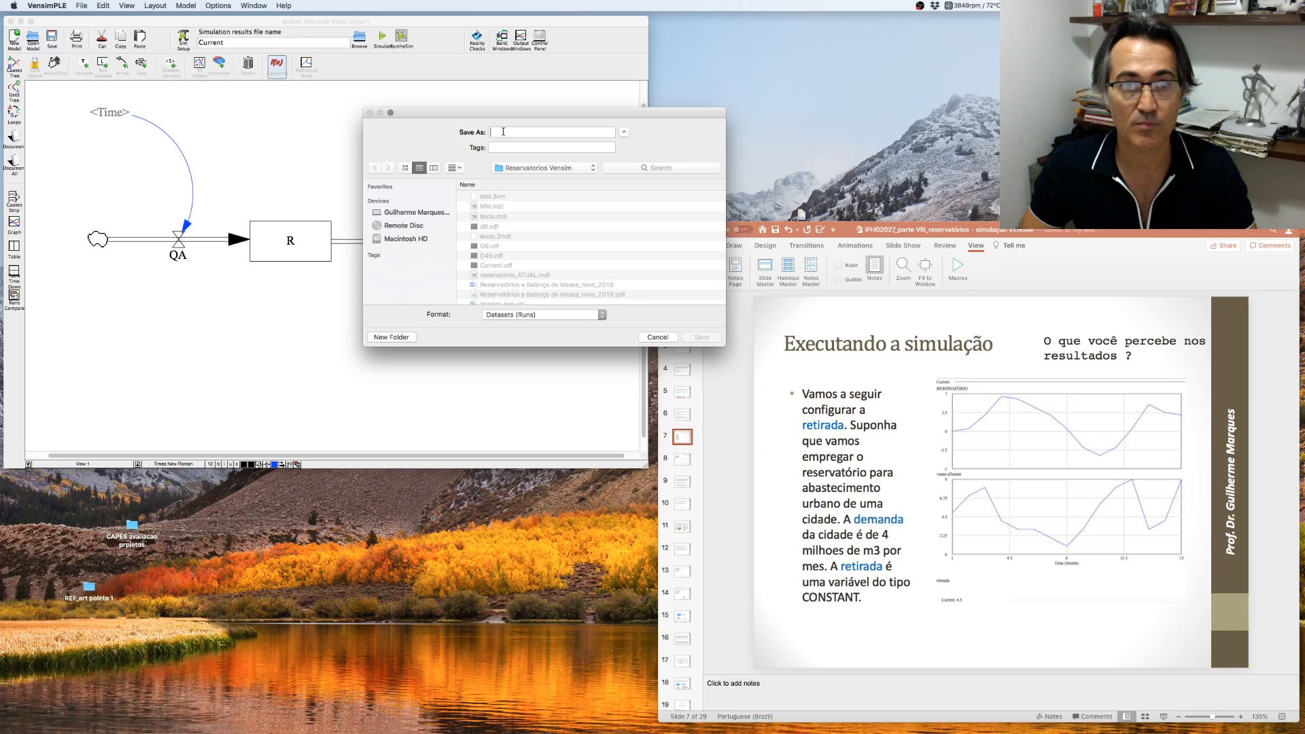
type("Dem2")
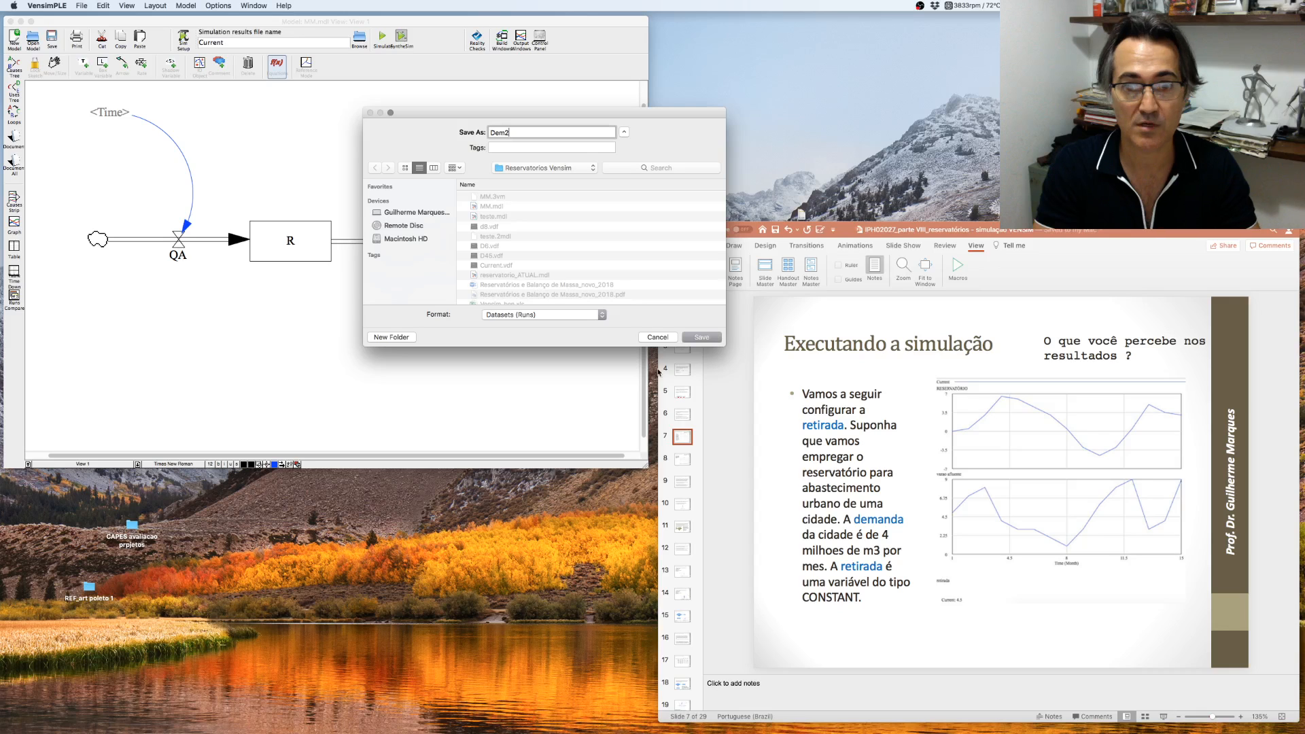
key("Return")
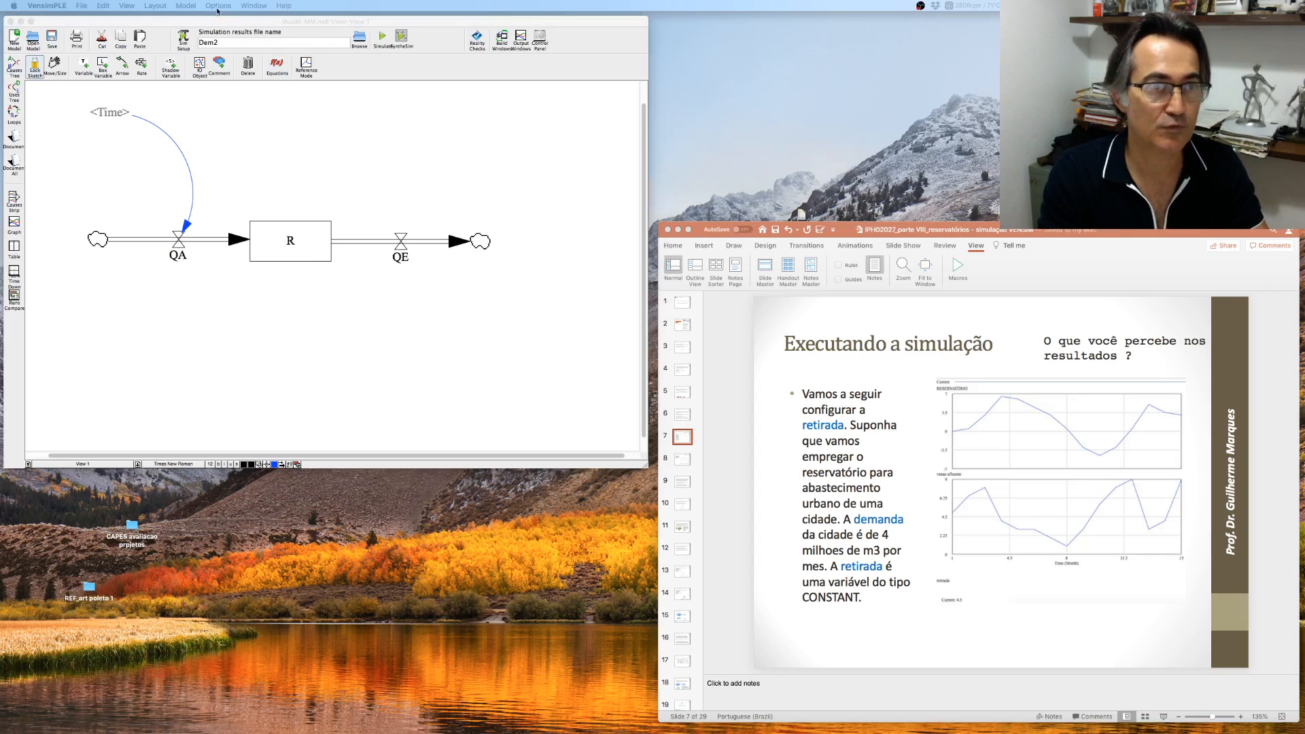
left_click(190, 9)
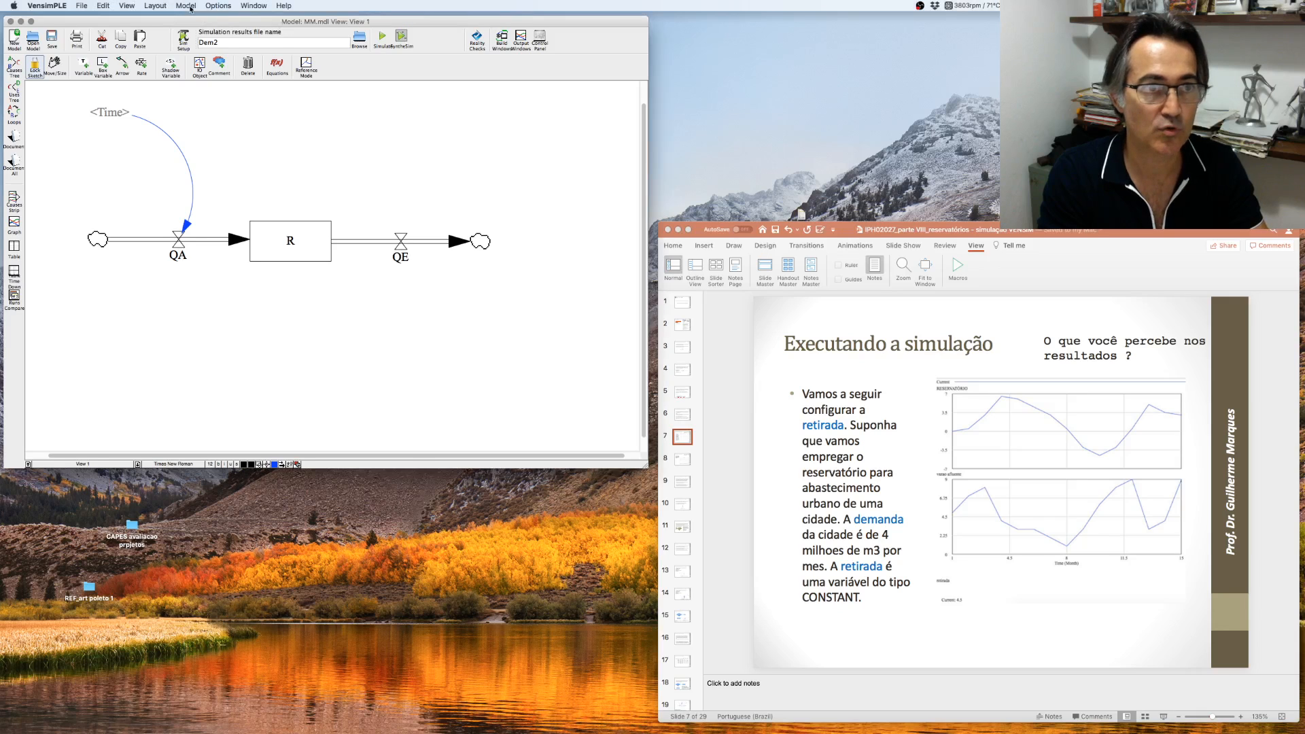
left_click(190, 9)
mouse_move(213, 6)
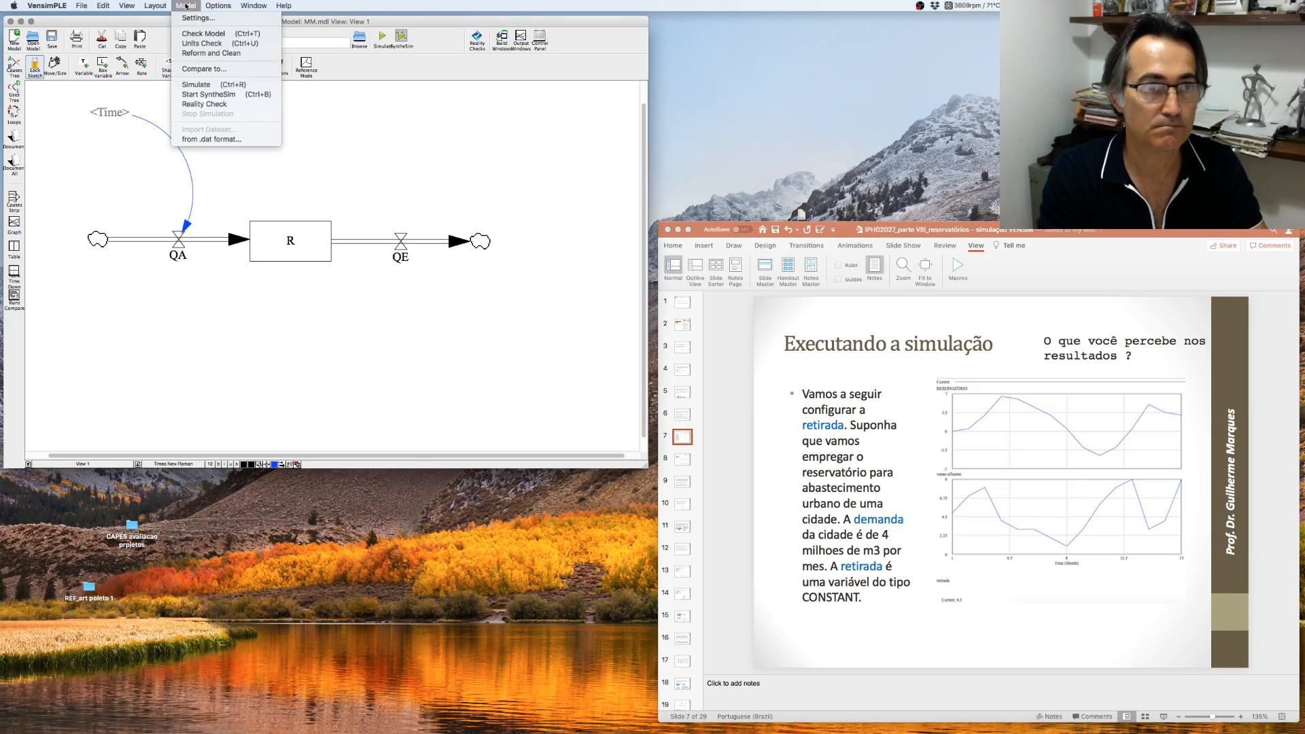